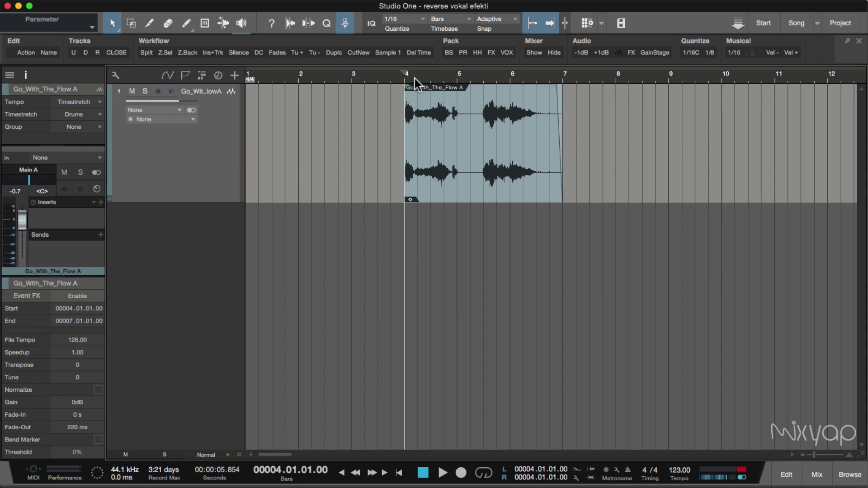
- Play the vocal event from bar 4 to hear the phrase and its opening syllable
key("space")
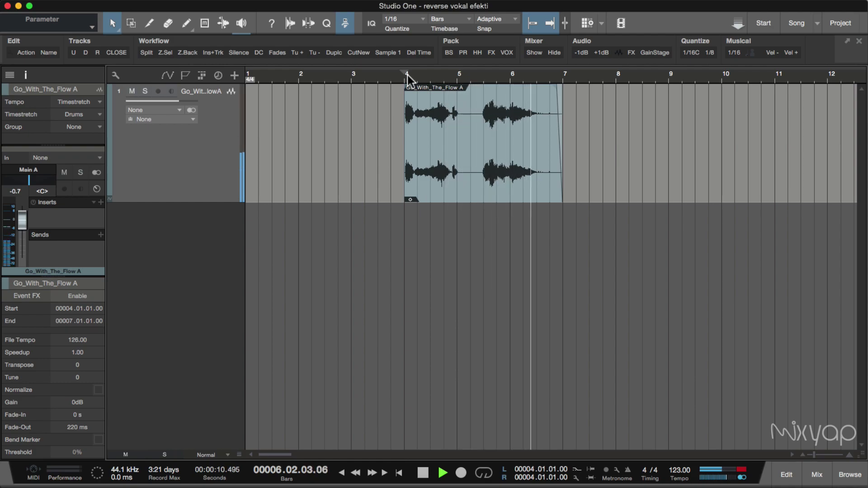
key("space")
key("space")
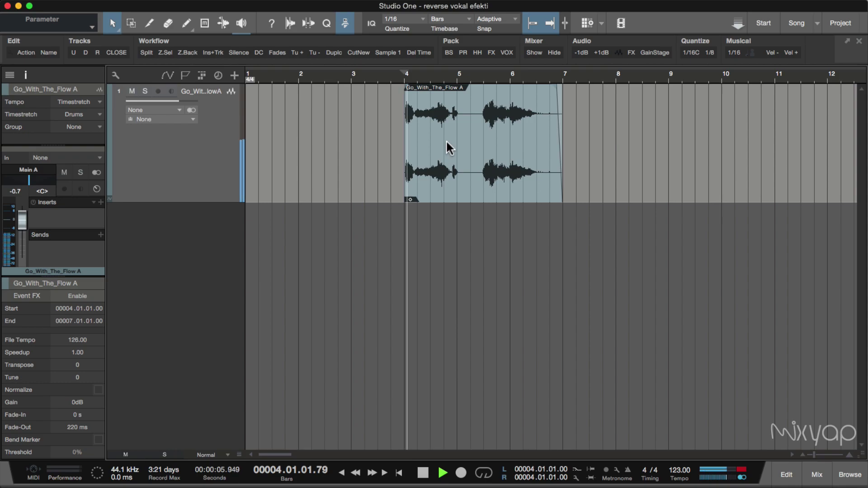
key("space")
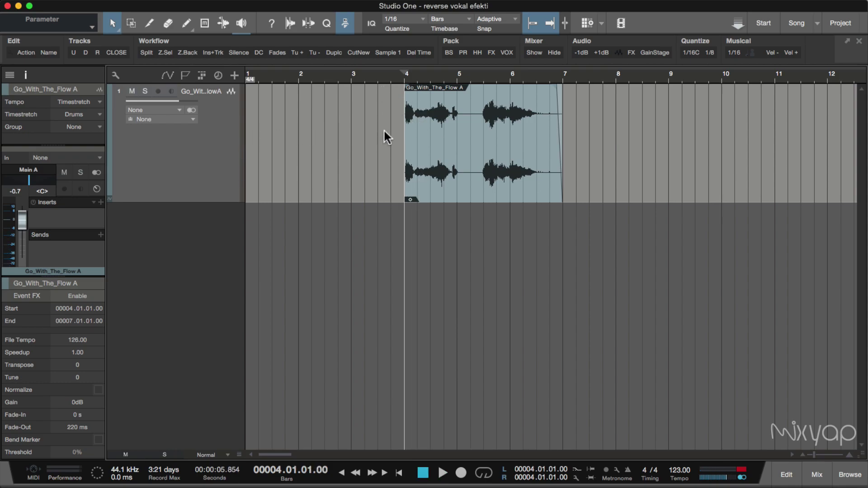
- Split off the first syllable at the start of the vocal event and place a copy of that slice before it at 3.04.01
left_click(151, 24)
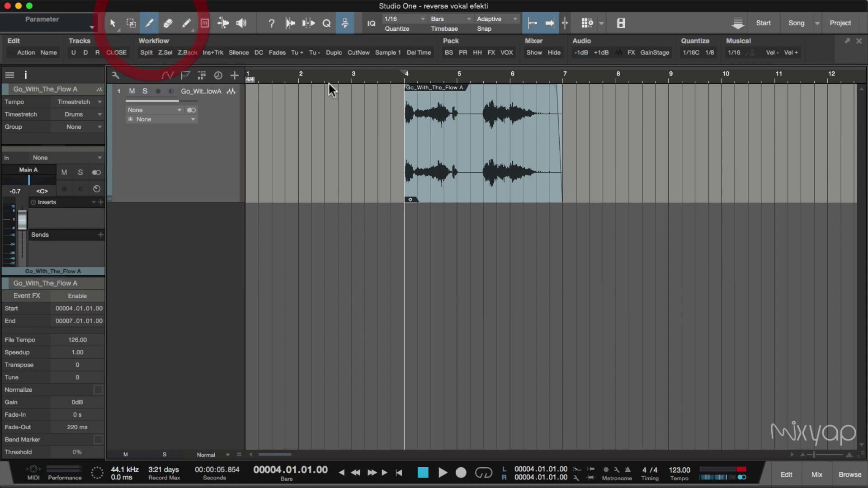
left_click(415, 119)
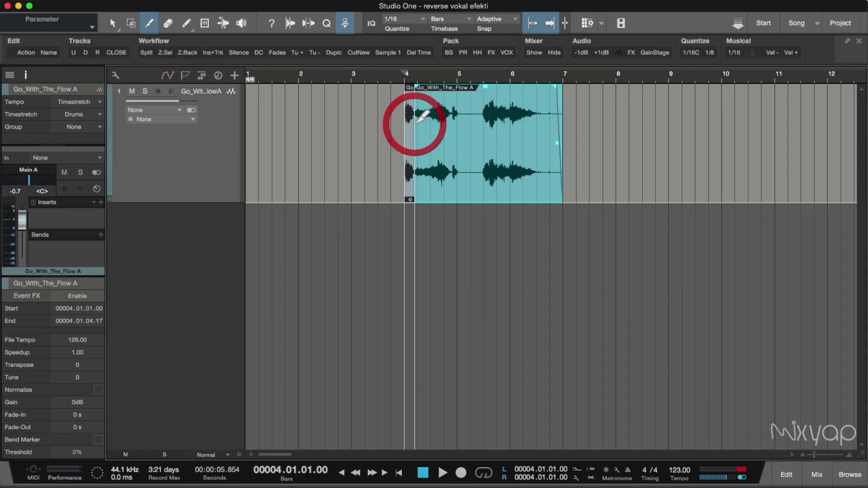
left_click(113, 23)
left_click(408, 138)
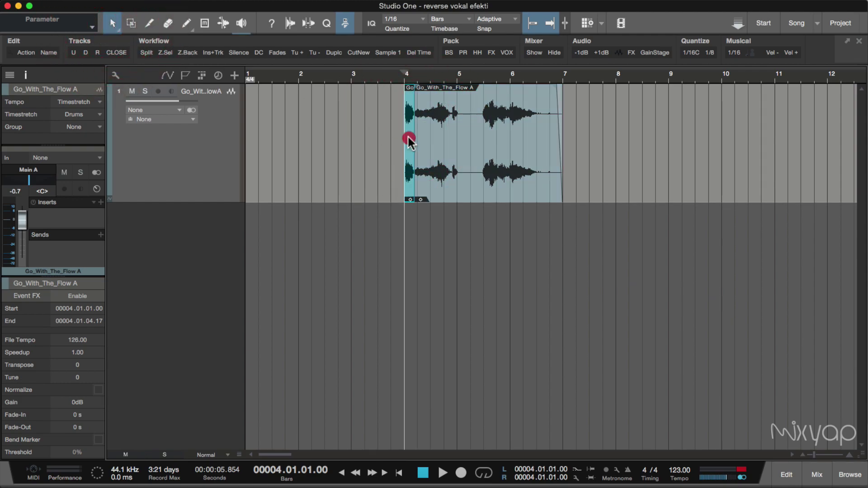
left_click_drag(408, 137, 397, 135)
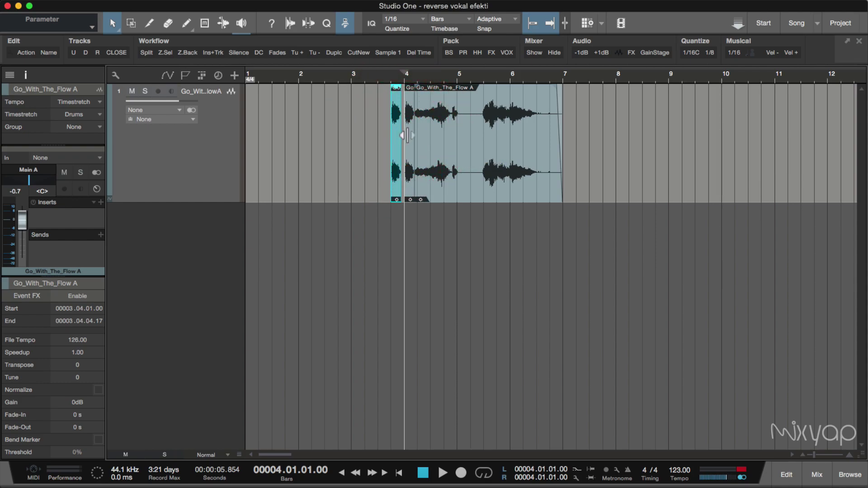
- Replace the original slice by extending the main vocal event back to bar 4, and move the copied syllable to bar 2
left_click(408, 133)
key("Delete")
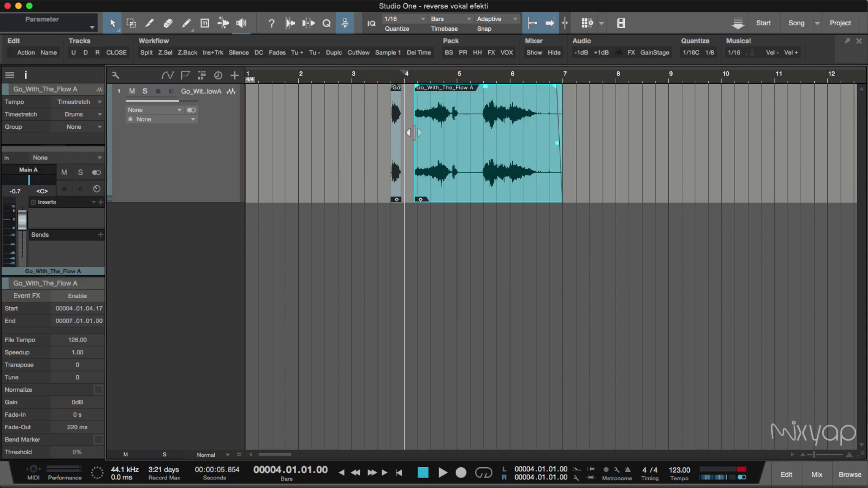
left_click_drag(415, 133, 304, 132)
left_click(393, 134)
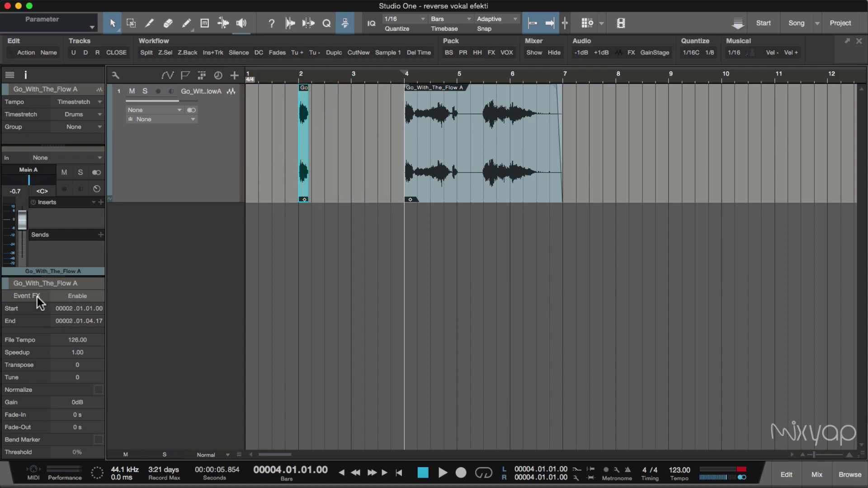
- Enable Event FX on the copied syllable and insert Mixverb, placing its window below the track
left_click(72, 296)
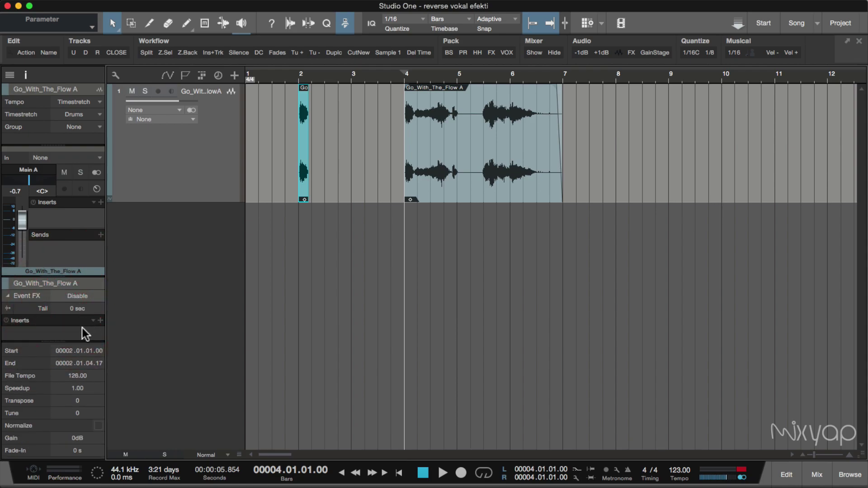
left_click(100, 320)
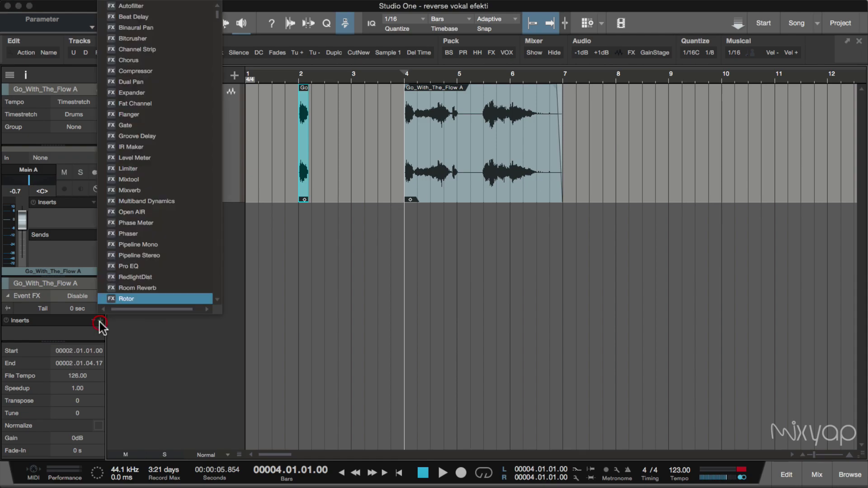
scroll(171, 166, "up", 2)
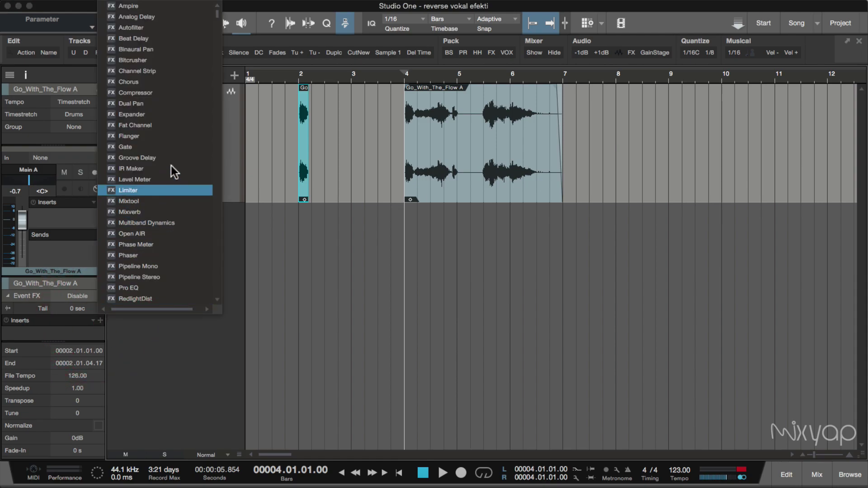
left_click(165, 211)
left_click_drag(479, 214, 476, 228)
- Play the copied syllable from just before bar 2 with the default Mixverb settings
left_click(298, 75)
key("space")
left_click(287, 73)
left_click(287, 74)
key("space")
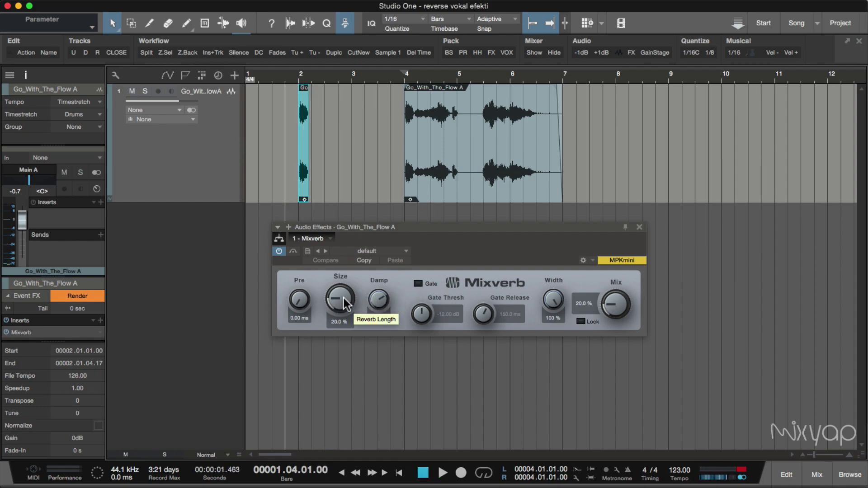
- Set Mixverb's Size to 100 % and Damp to 0 %, and audition the syllable's reverb
left_click_drag(343, 297, 341, 205)
left_click_drag(376, 303, 374, 378)
key("space")
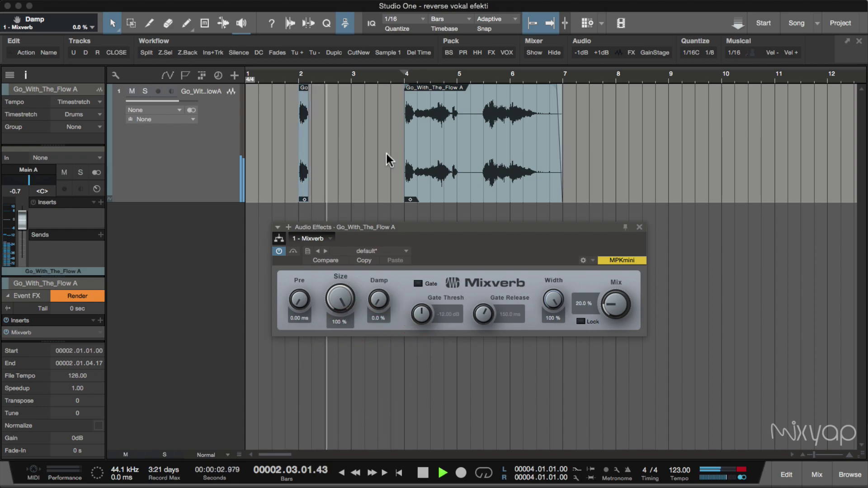
key("space")
key("space")
key("space")
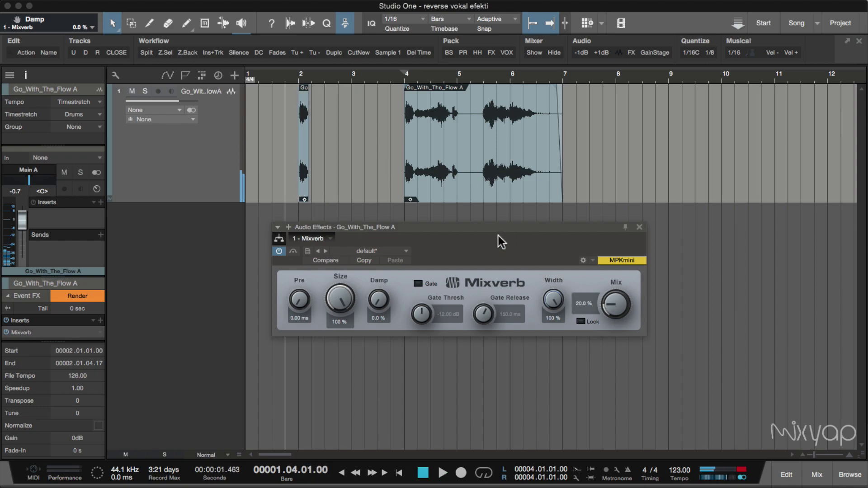
- Set Mixverb's Mix to 36.5 % and Damp to 2.5 %, audition the result, and close the effect window
left_click_drag(618, 305, 617, 289)
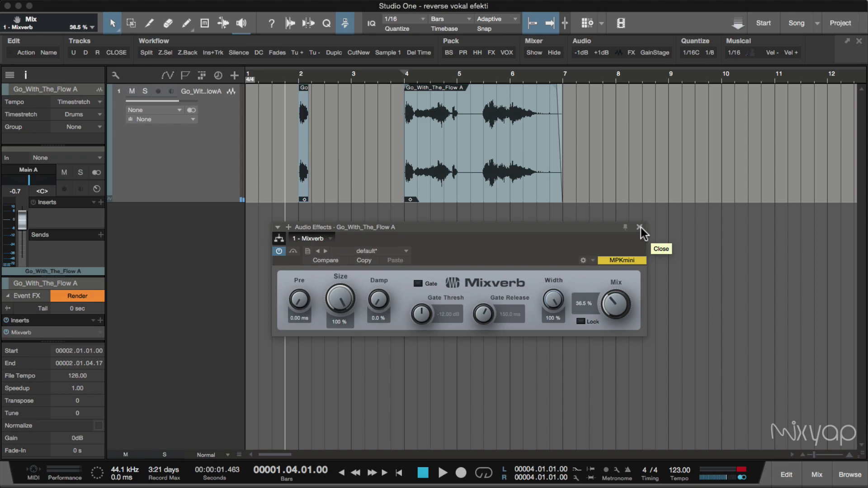
left_click_drag(379, 299, 378, 291)
key("space")
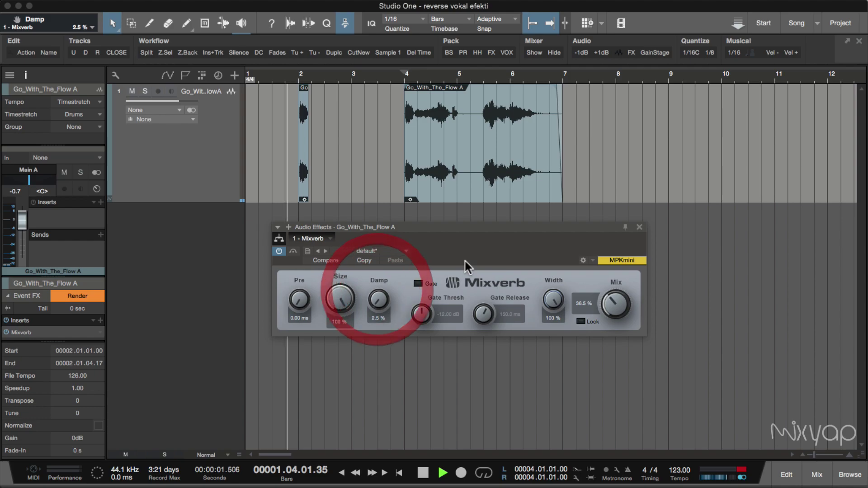
key("space")
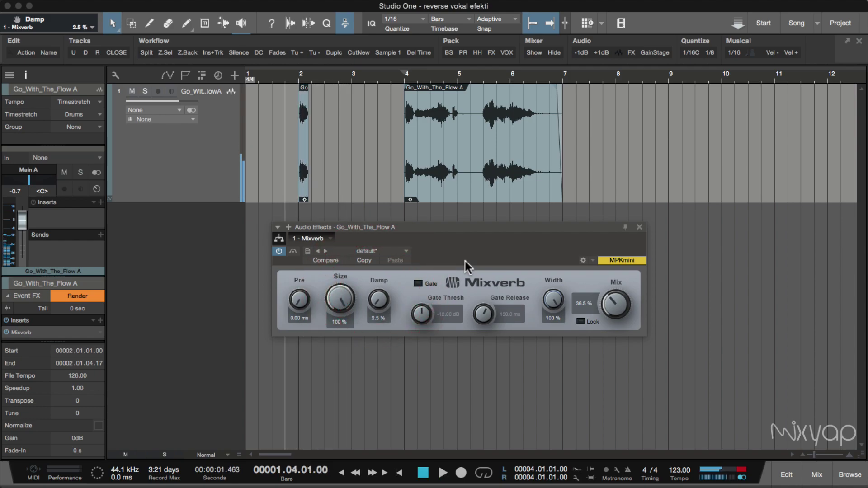
left_click(638, 228)
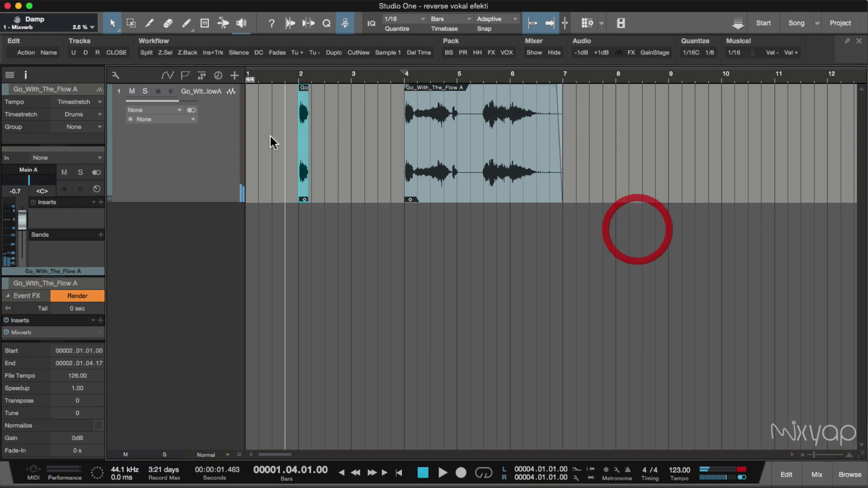
- Set the syllable's Event FX tail to 15 sec and render the effect into the event
double_click(77, 307)
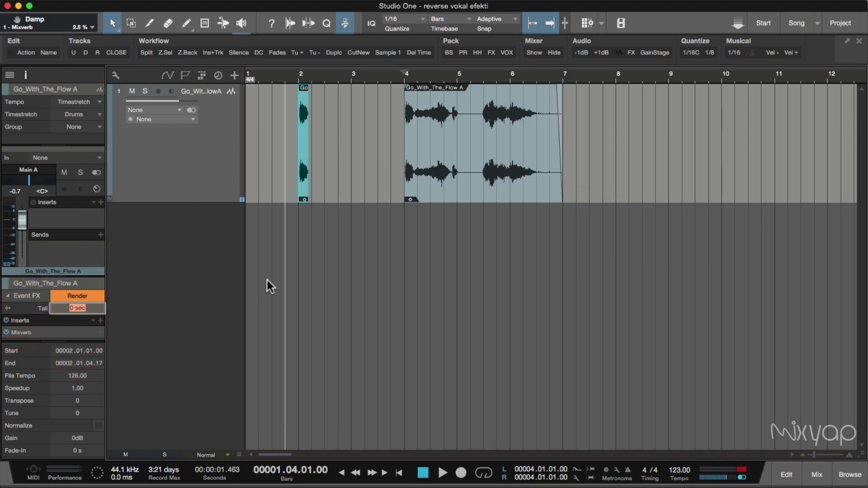
type("15")
key("Return")
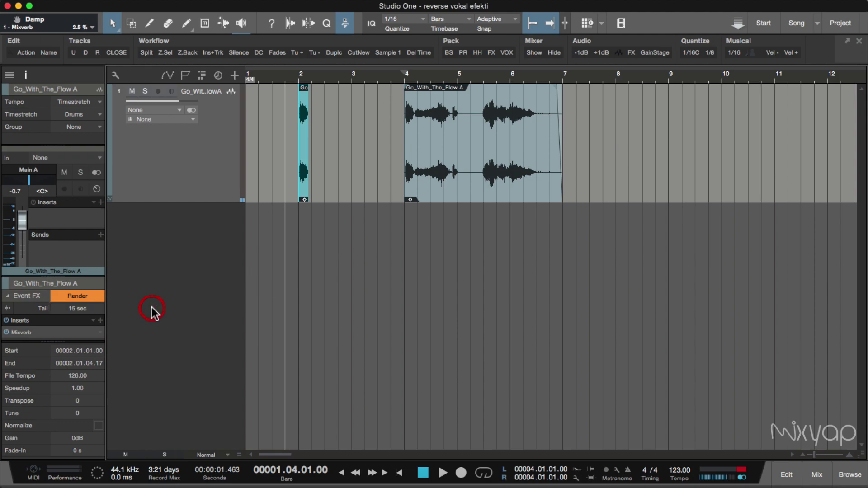
left_click(80, 296)
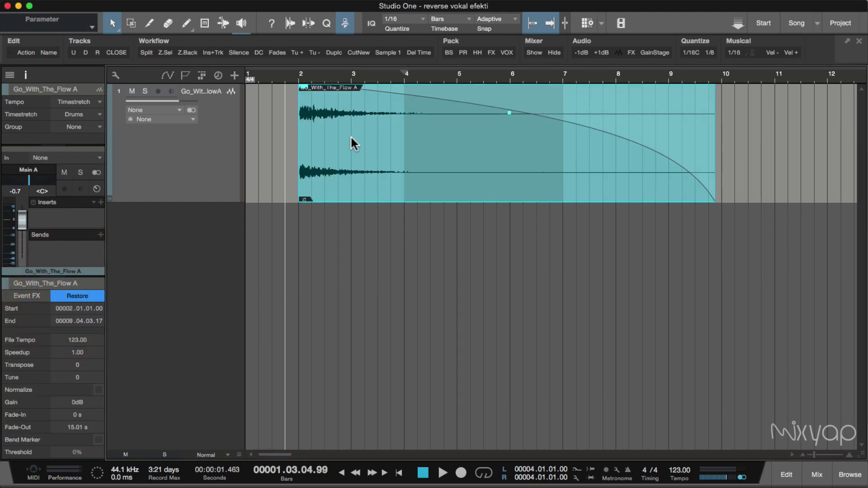
- Move the rendered reverb event to a new track below at bar 2 and reverse its audio
left_click_drag(339, 125, 334, 236)
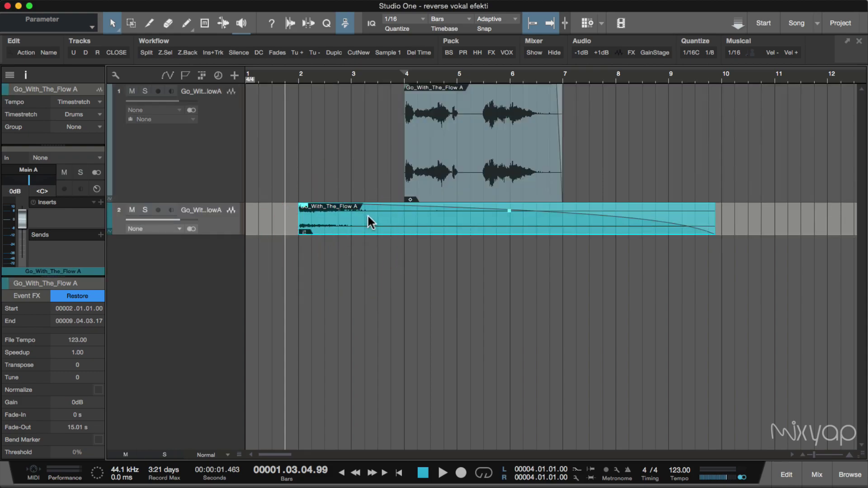
right_click(368, 216)
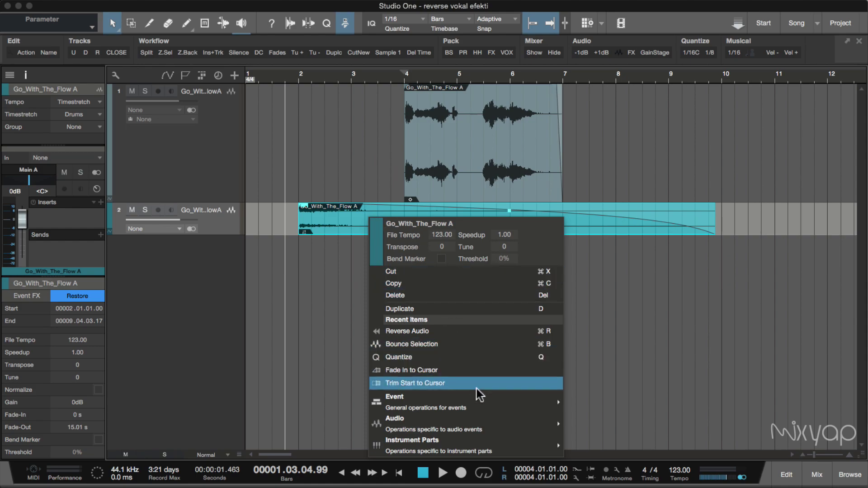
mouse_move(499, 416)
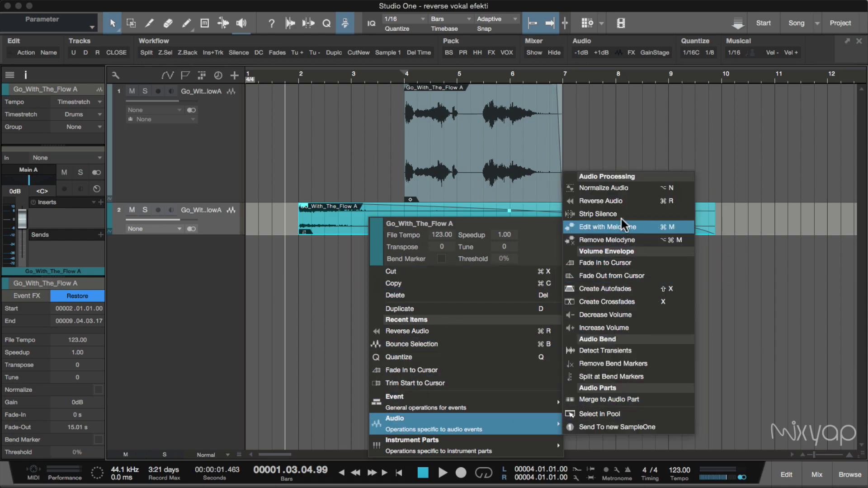
left_click(623, 201)
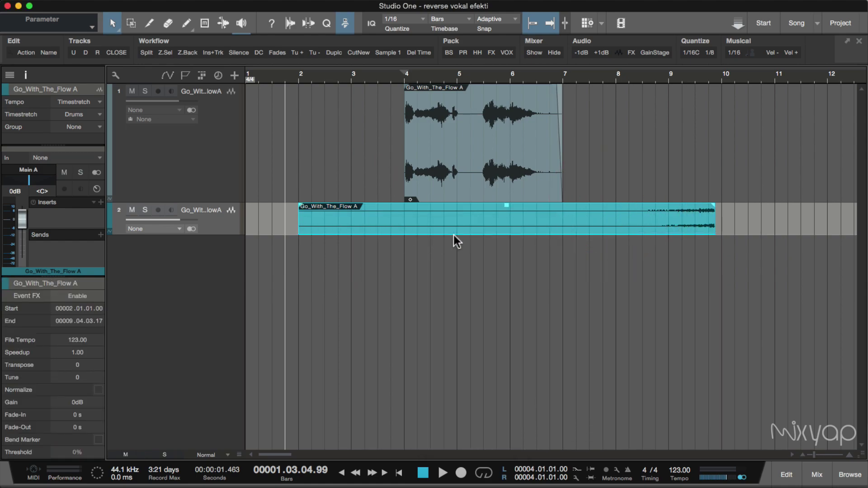
- Place the reversed reverb event on the first track at bar 1 and align the vocal event's start with its end at 8.04.02.80
left_click_drag(438, 161, 742, 151)
left_click_drag(584, 220, 531, 149)
mouse_move(694, 133)
left_mouse_down()
mouse_move(672, 132)
mouse_move(690, 135)
mouse_move(683, 136)
left_mouse_up()
left_click(684, 133)
- Turn off autoscroll and play the reversed reverb swell leading into the vocal
left_click(530, 24)
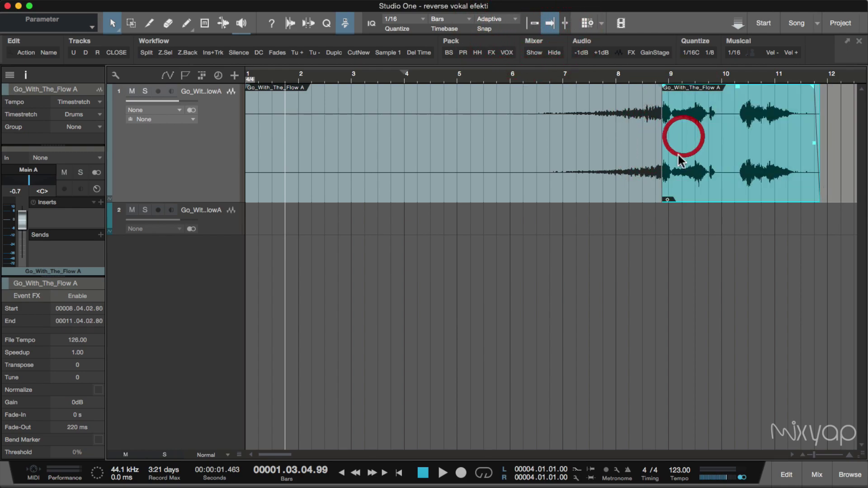
key("space")
left_click(444, 271)
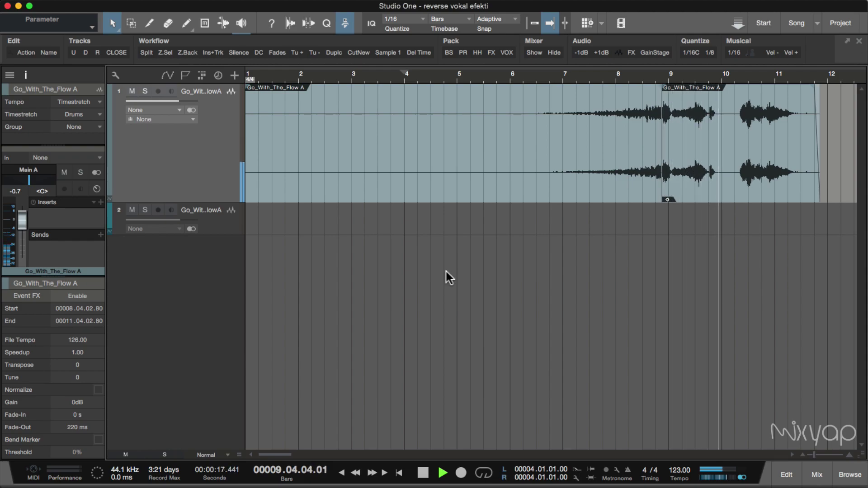
key("space")
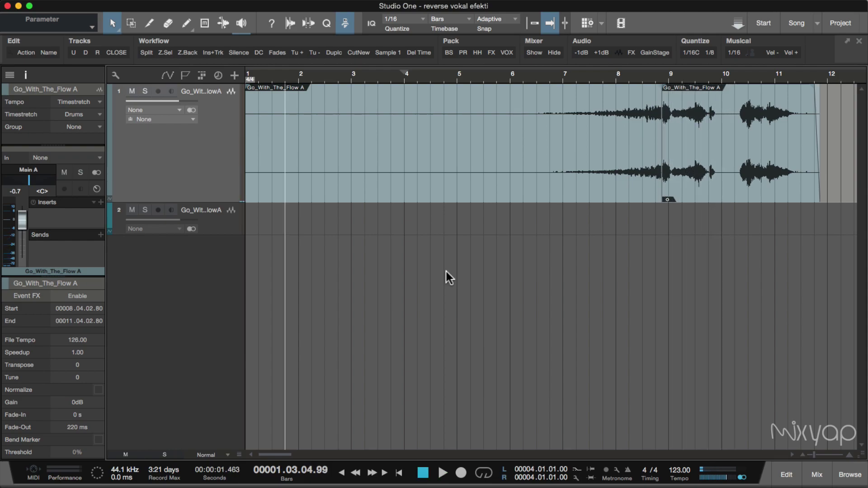